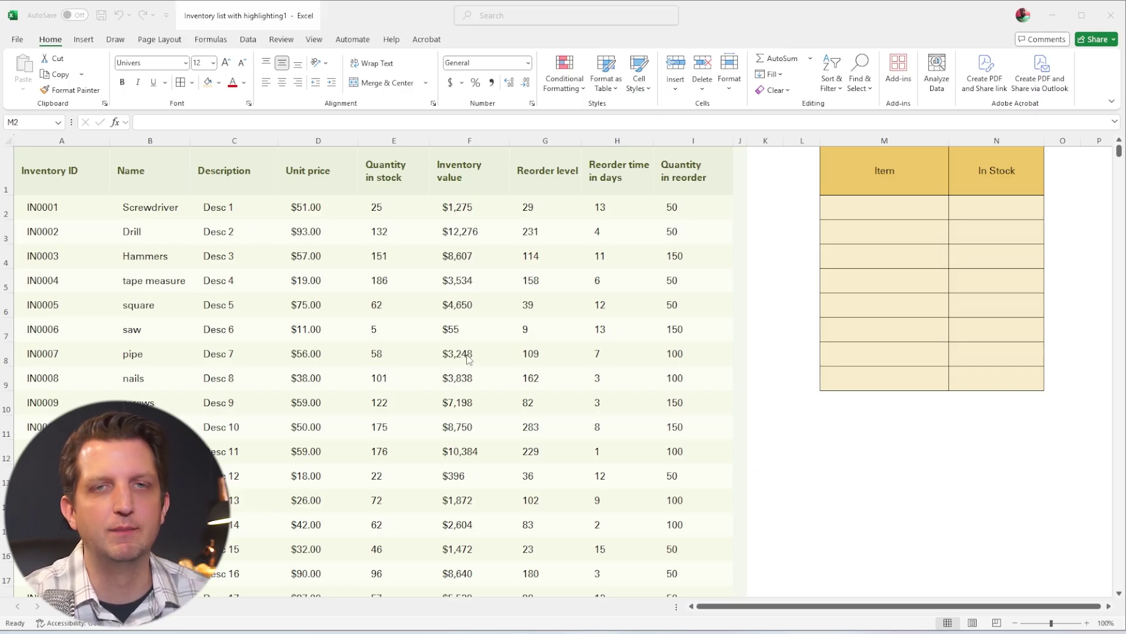
- Enter nails, screws and Drill in cells M2 to M4 of the side table's Item column
{"action": "scroll", "coordinate": [455, 502], "scroll_direction": "down", "scroll_amount": 4}
{"action": "scroll", "coordinate": [456, 502], "scroll_direction": "up", "scroll_amount": 4}
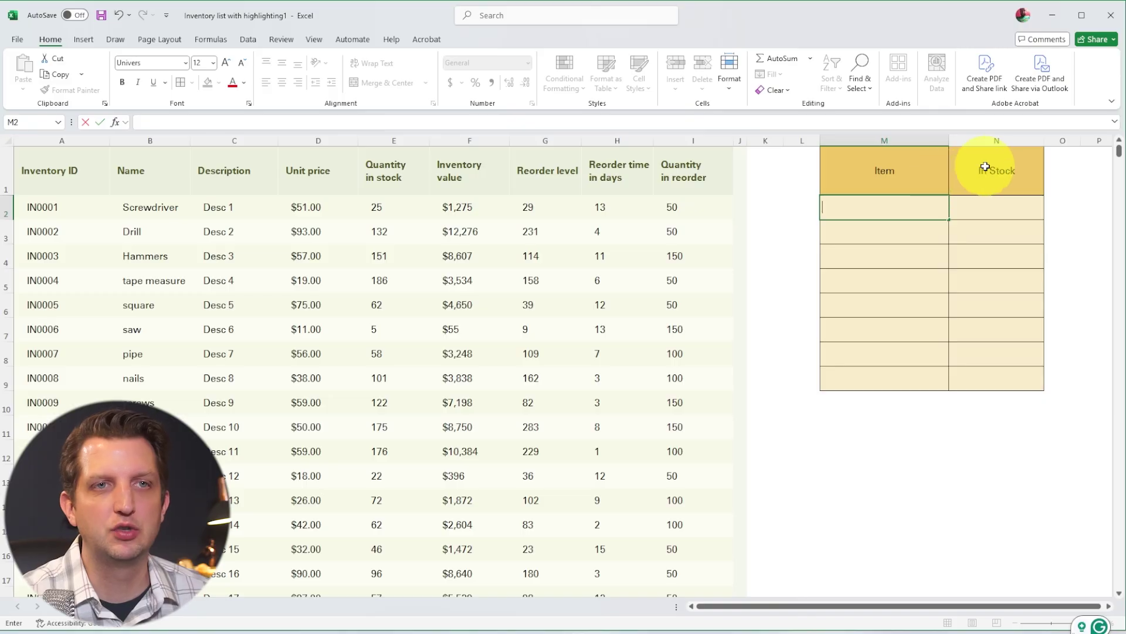
{"action": "double_click", "coordinate": [853, 206]}
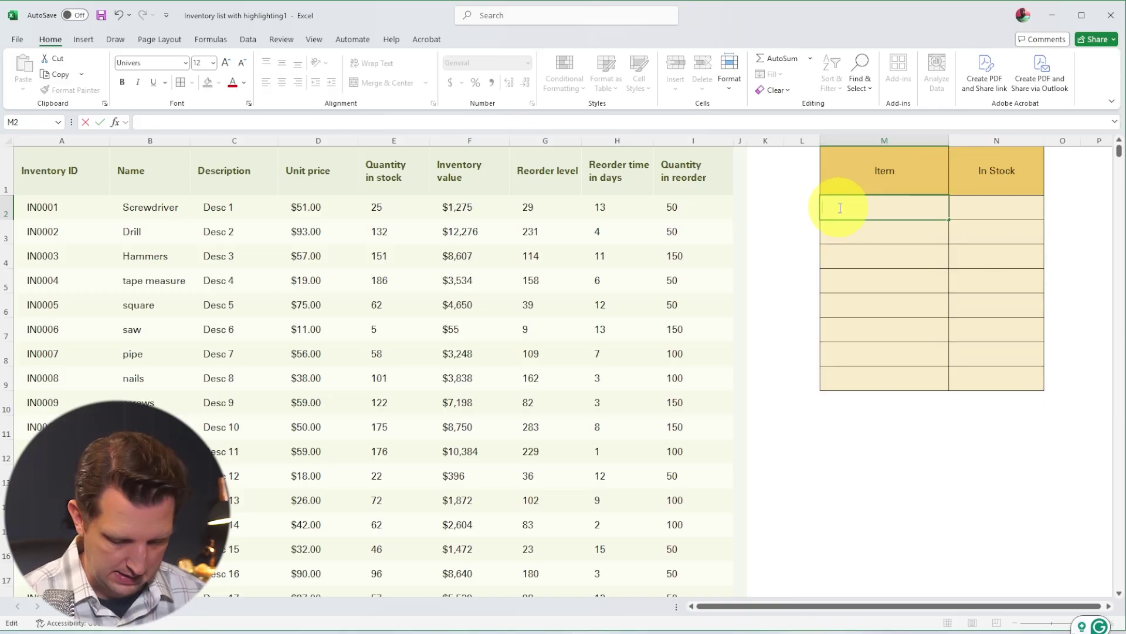
{"action": "type", "text": "nails"}
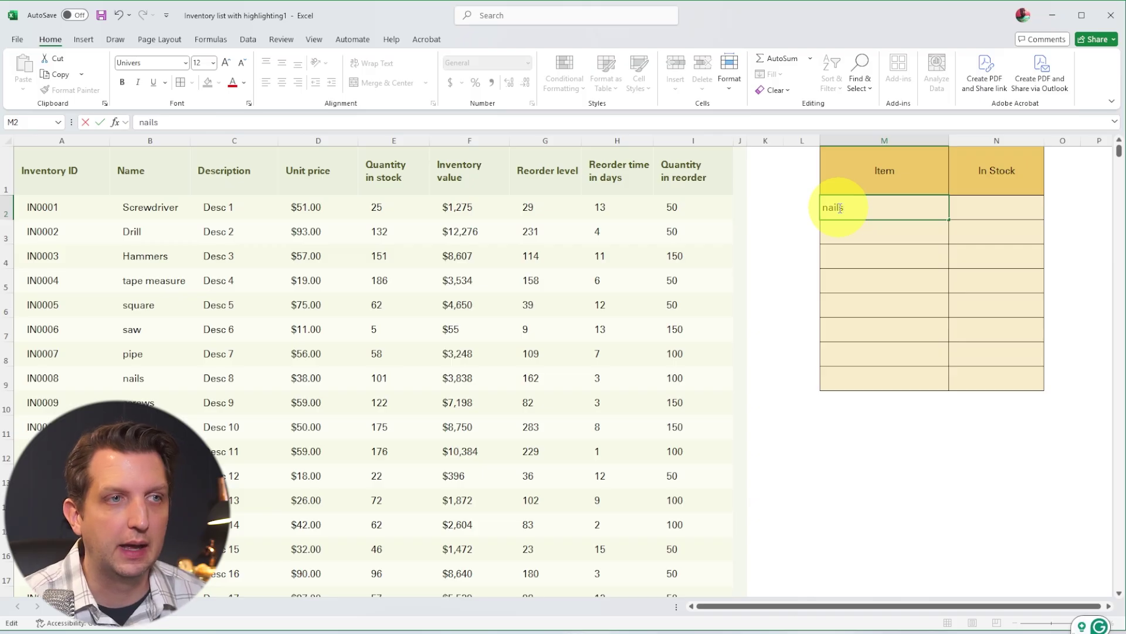
{"action": "left_click", "coordinate": [855, 229]}
{"action": "type", "text": "sc"}
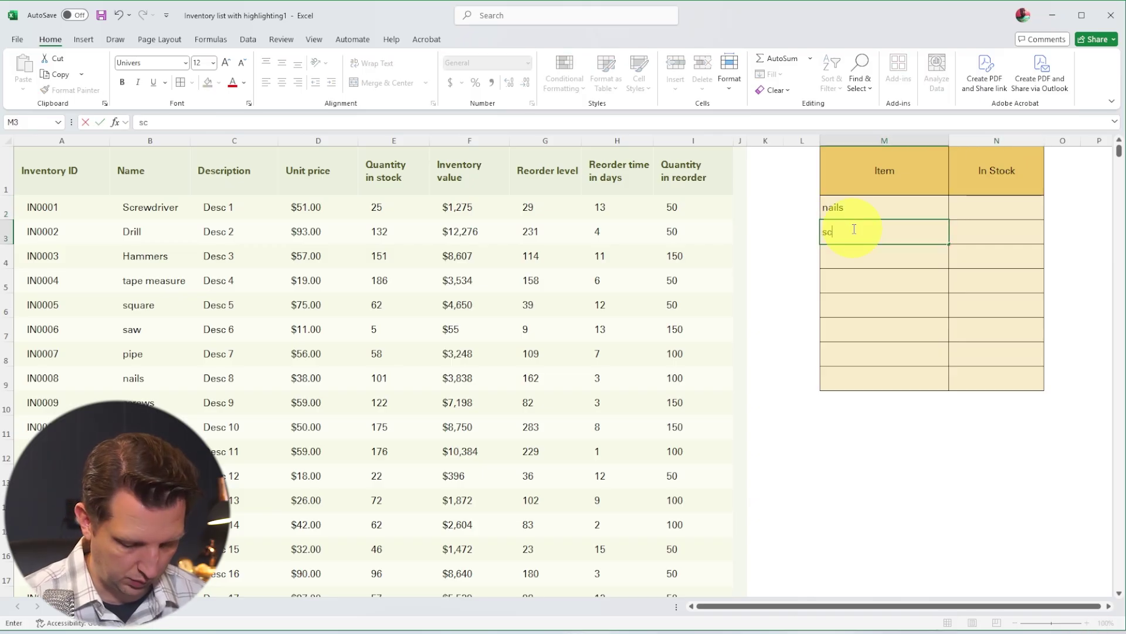
{"action": "type", "text": "rews"}
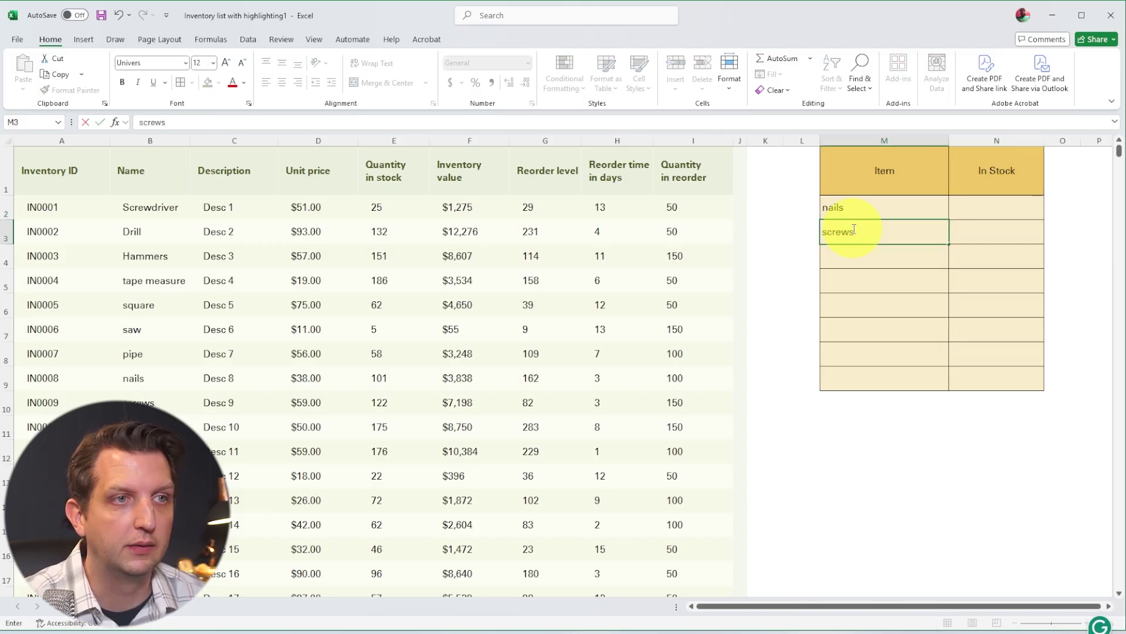
{"action": "key", "text": "Return"}
{"action": "type", "text": "Drill"}
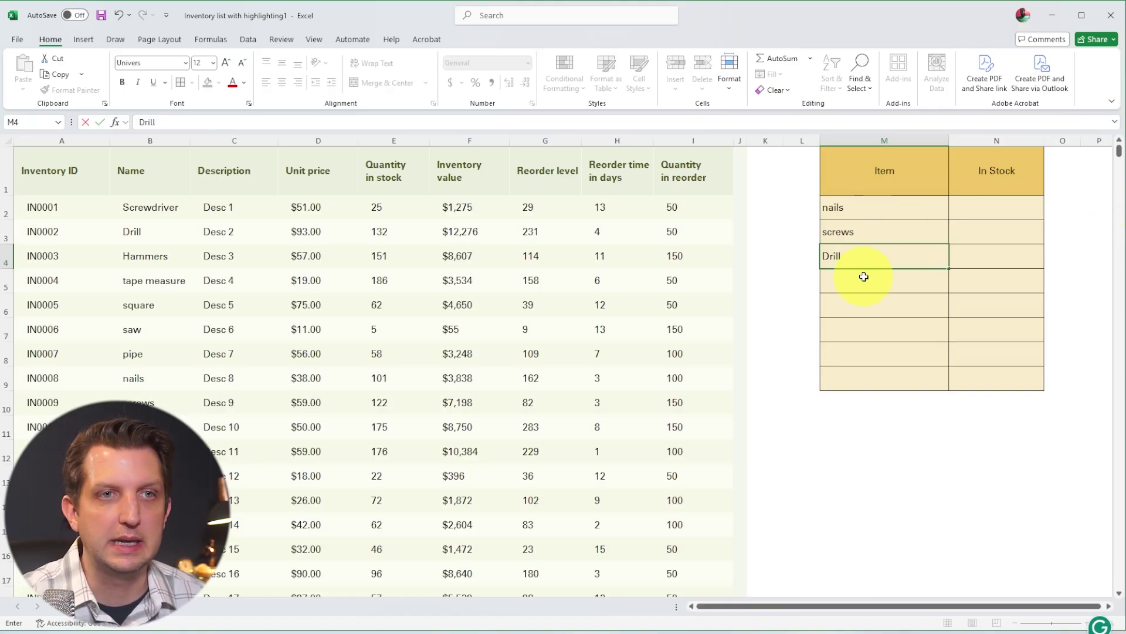
{"action": "left_click", "coordinate": [975, 207]}
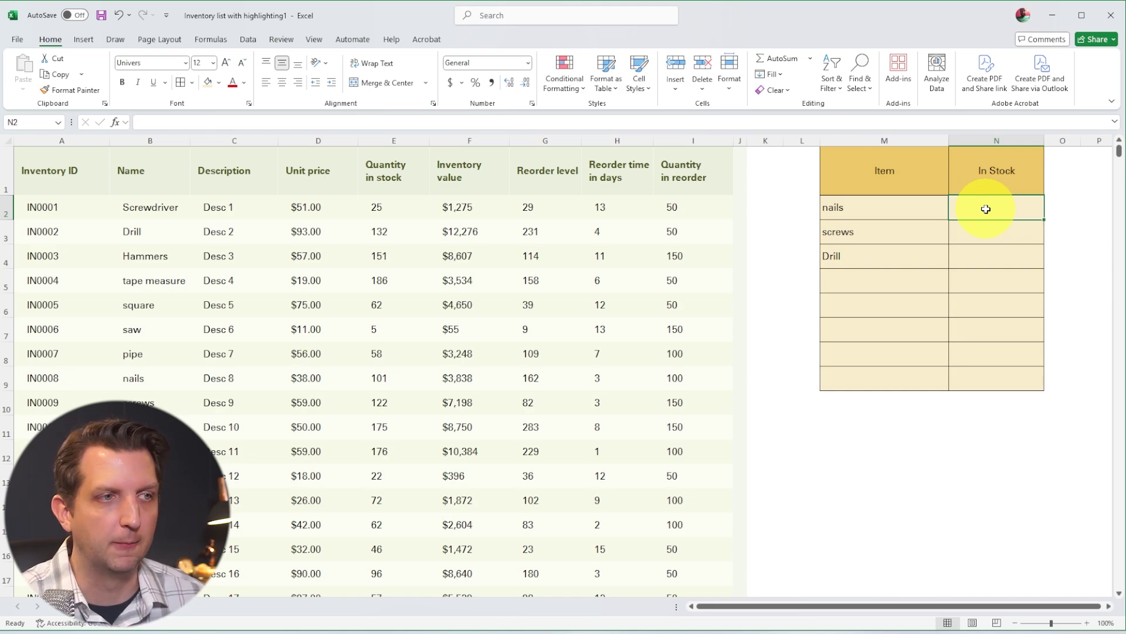
{"action": "double_click", "coordinate": [986, 209]}
- Begin the N2 formula as =VLOOKUP( with M2's nails as the lookup value
{"action": "type", "text": "="}
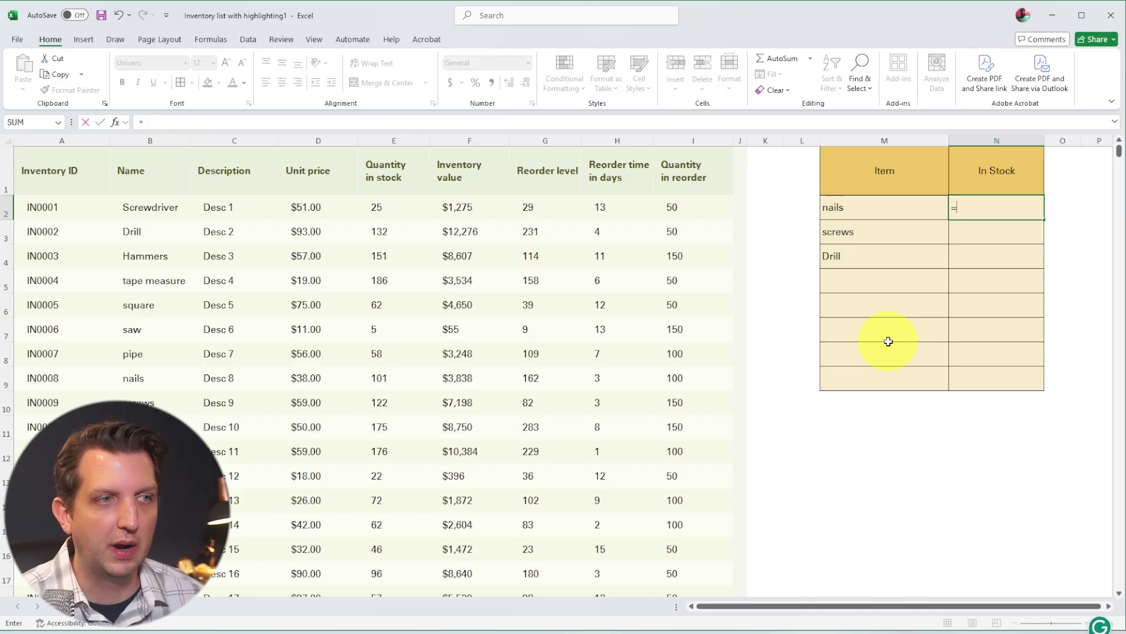
{"action": "type", "text": "V"}
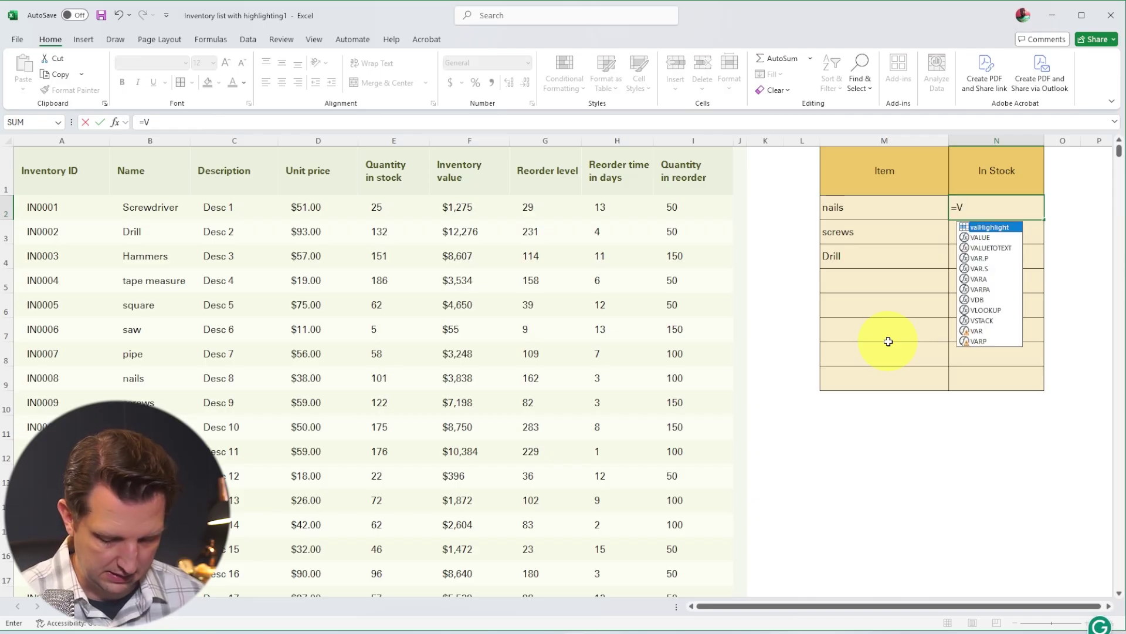
{"action": "type", "text": "LOOKUP"}
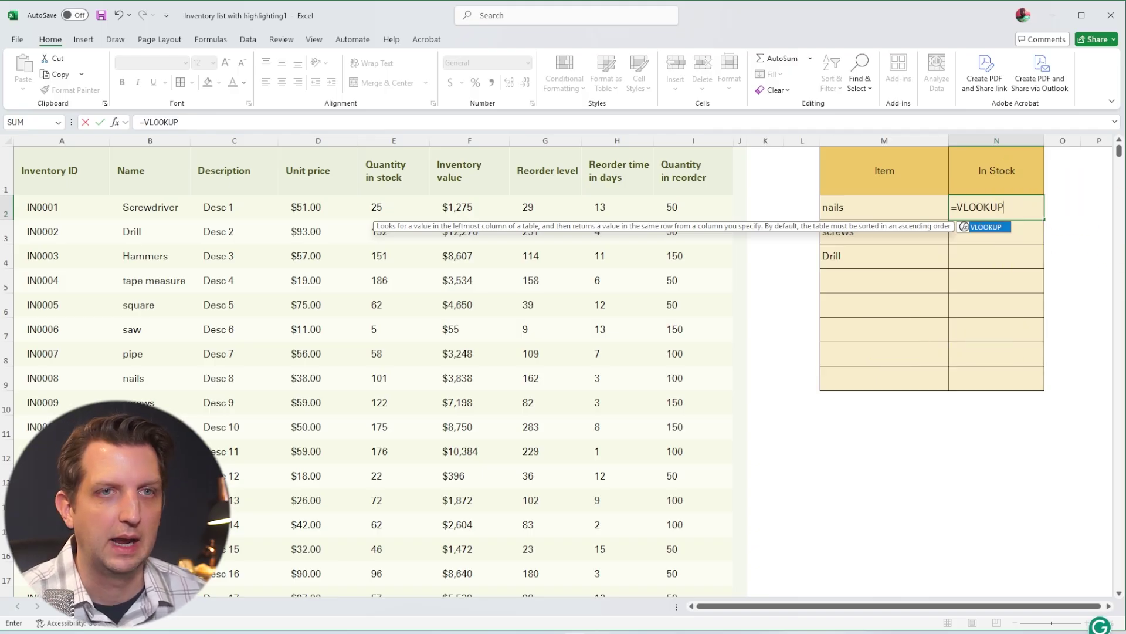
{"action": "type", "text": "("}
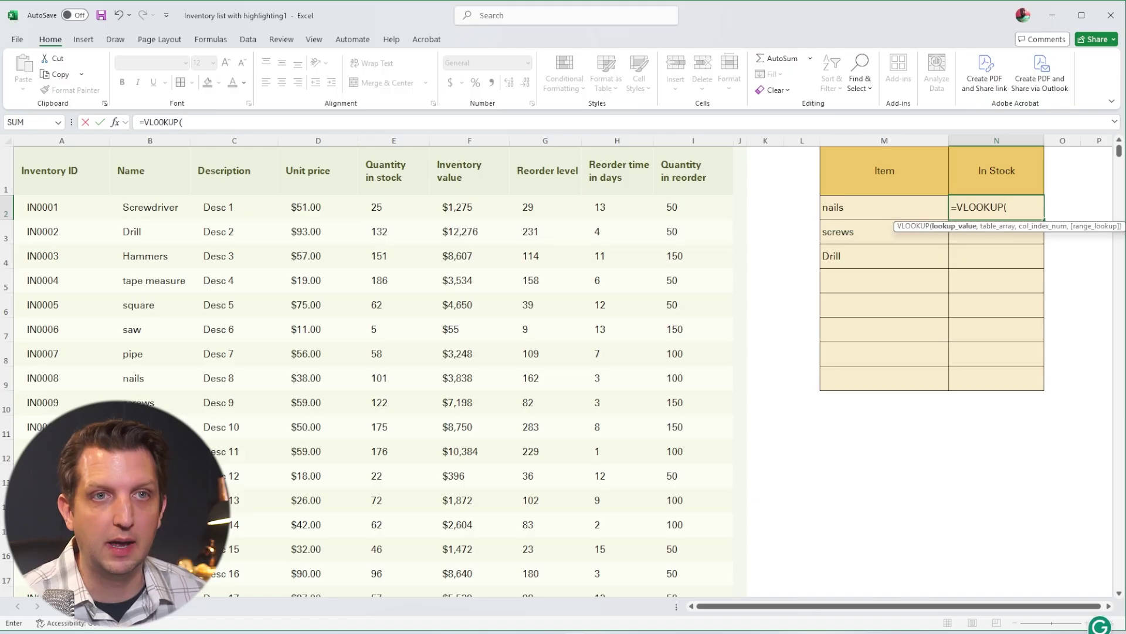
{"action": "left_click", "coordinate": [843, 208]}
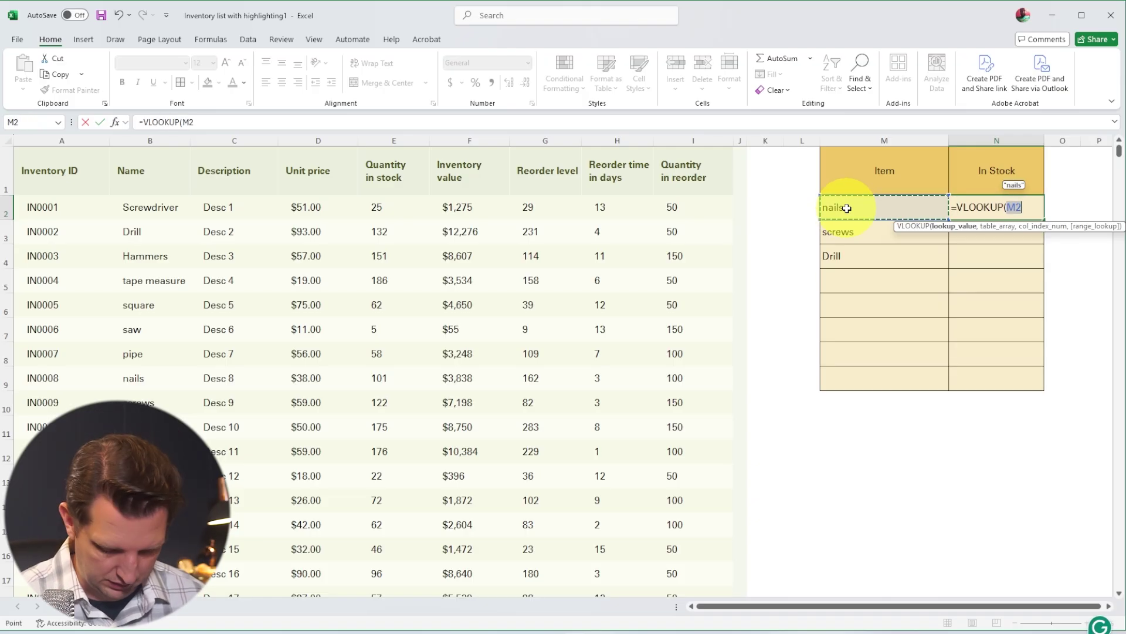
- Use the inventory table from Name to Quantity in reorder as the VLOOKUP table array
{"action": "type", "text": ","}
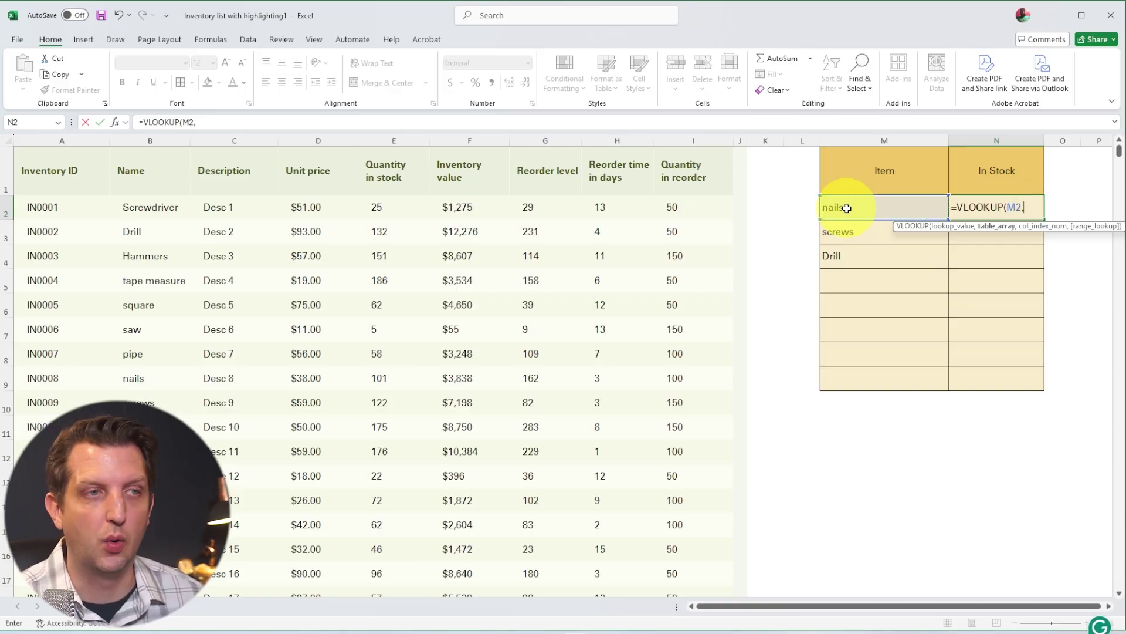
{"action": "type", "text": ")"}
{"action": "key", "text": "Left"}
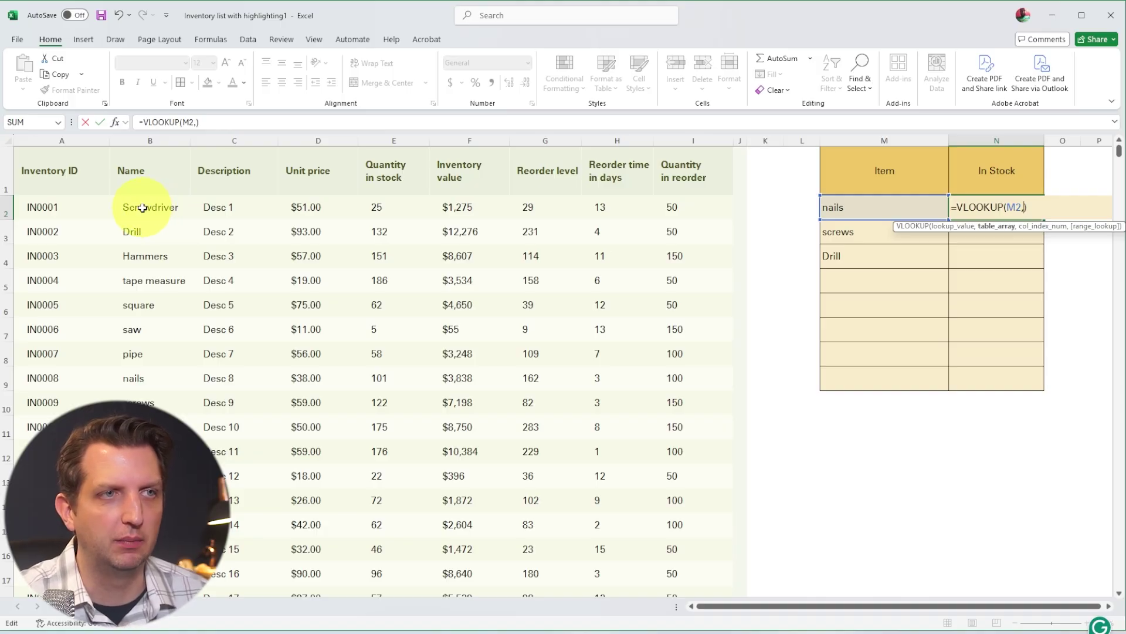
{"action": "left_click_drag", "start_coordinate": [142, 208], "coordinate": [693, 304]}
{"action": "scroll", "coordinate": [1081, 282], "scroll_direction": "up", "scroll_amount": 6}
{"action": "type", "text": ","}
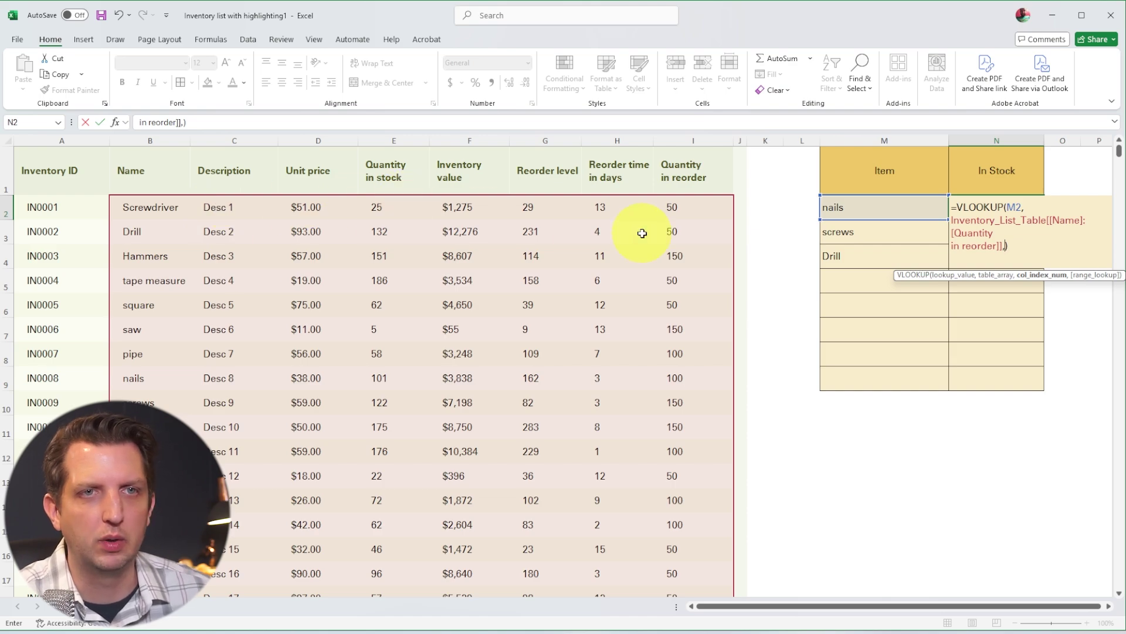
- Return column 4 with FALSE exact matching, so N2 shows 101 for nails
{"action": "type", "text": "4,"}
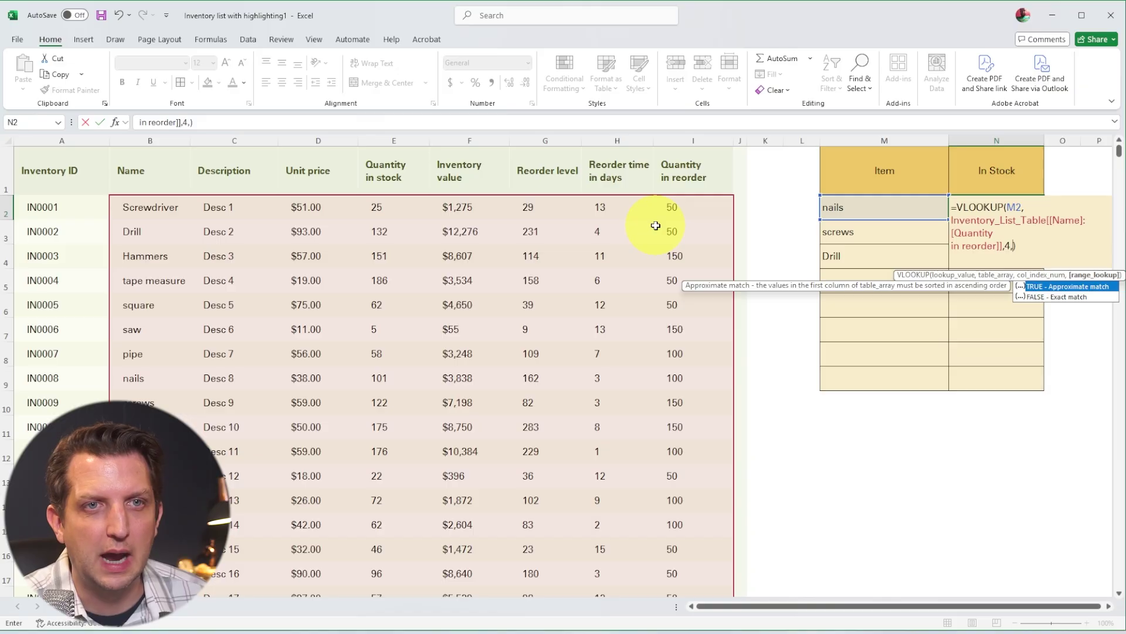
{"action": "key", "text": "F2"}
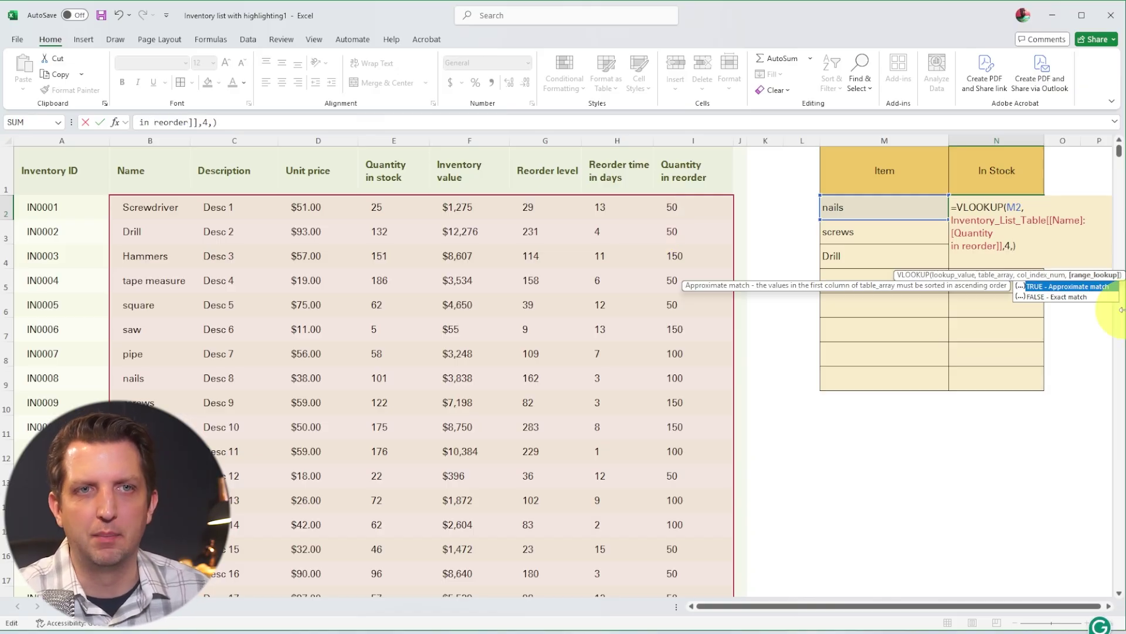
{"action": "left_click", "coordinate": [1036, 296]}
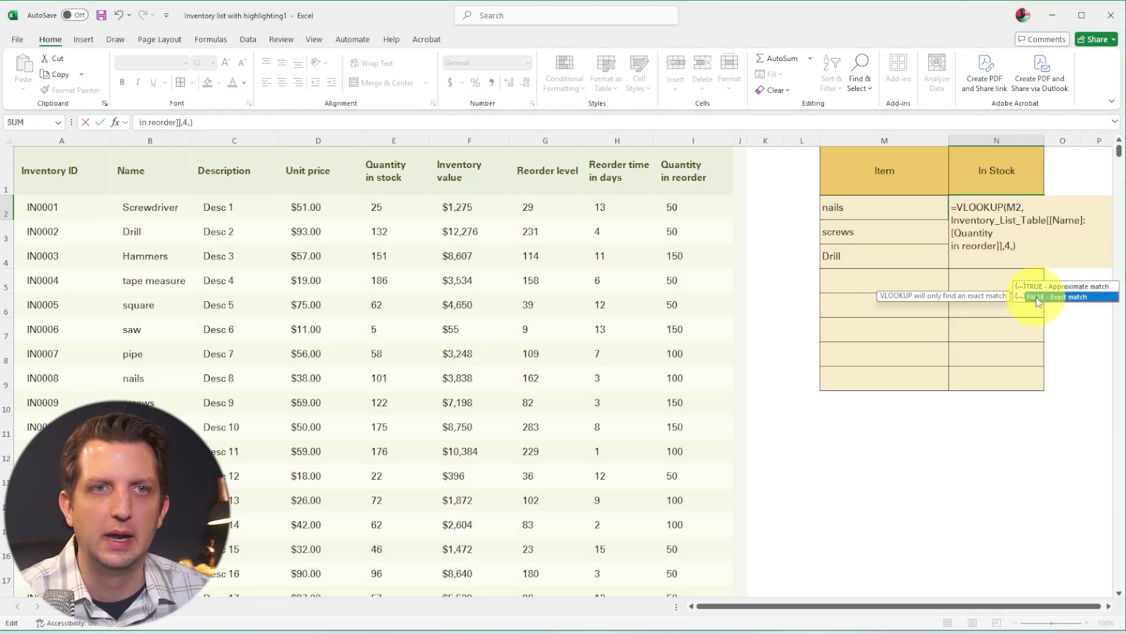
{"action": "double_click", "coordinate": [1036, 297]}
{"action": "key", "text": "Return"}
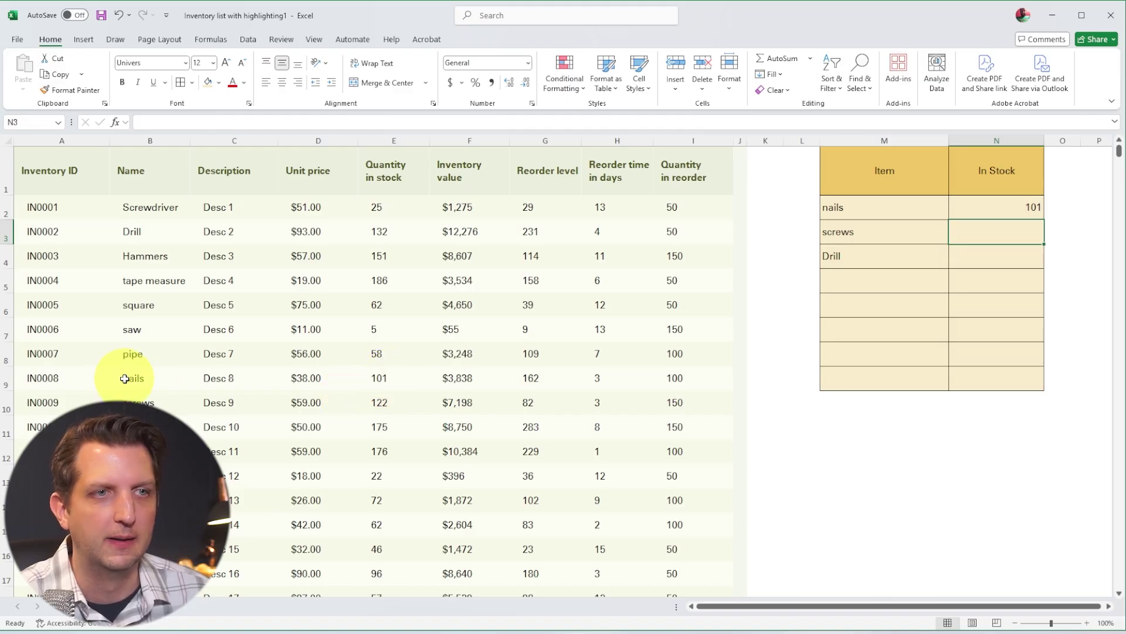
{"action": "left_click", "coordinate": [995, 211]}
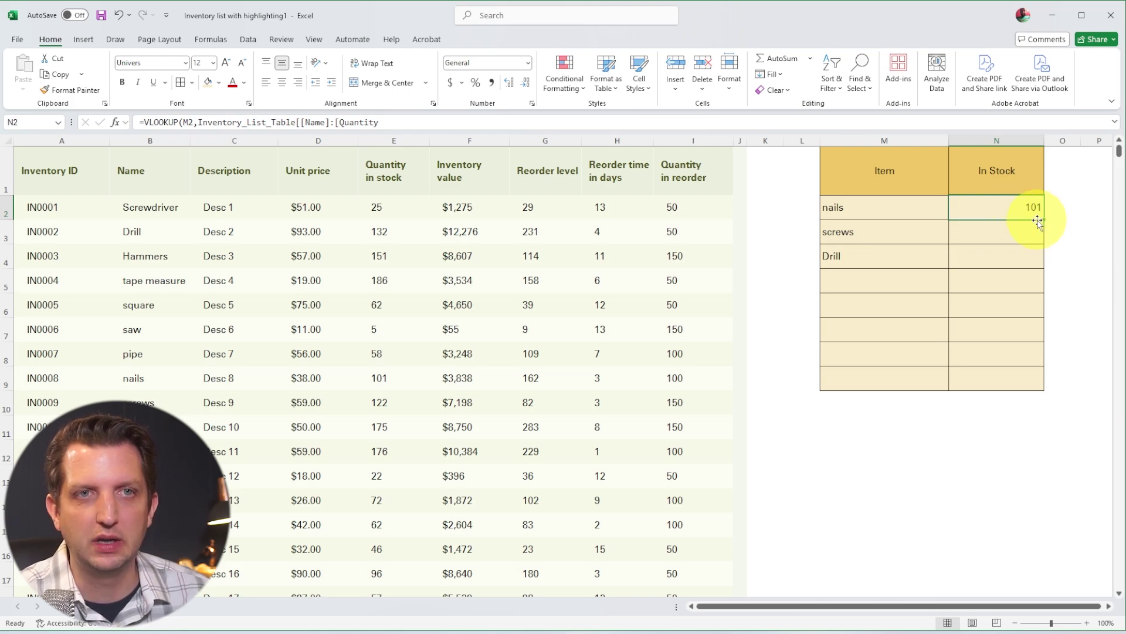
- Fill the N2 formula down to N4, giving 122 for screws and 132 for Drill
{"action": "left_click_drag", "start_coordinate": [1045, 221], "coordinate": [1039, 264]}
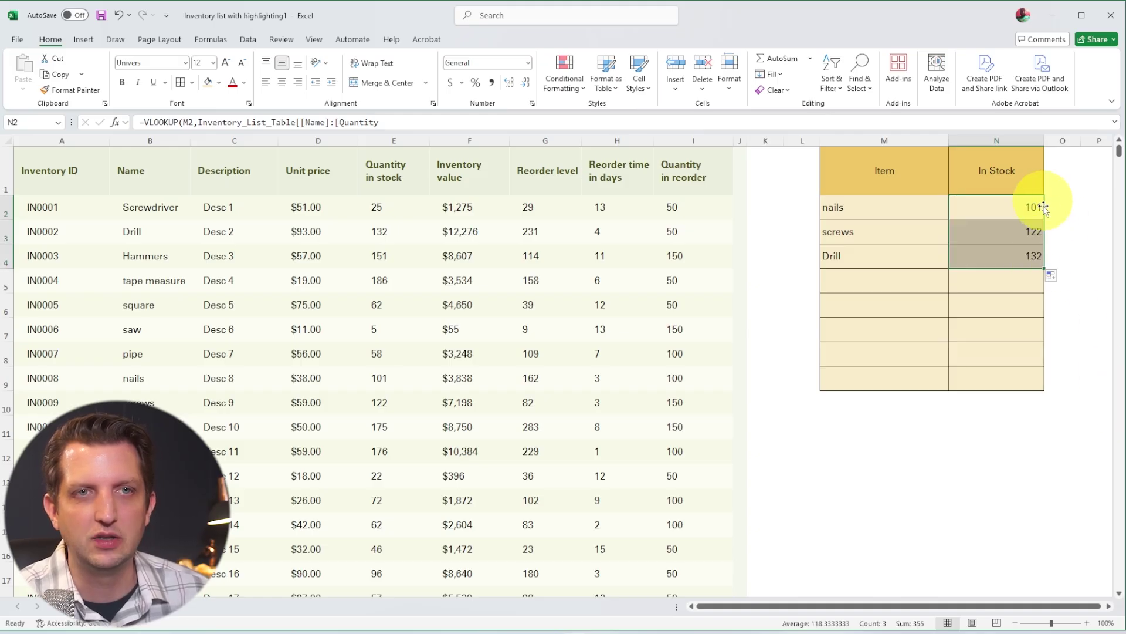
{"action": "left_click", "coordinate": [1063, 212]}
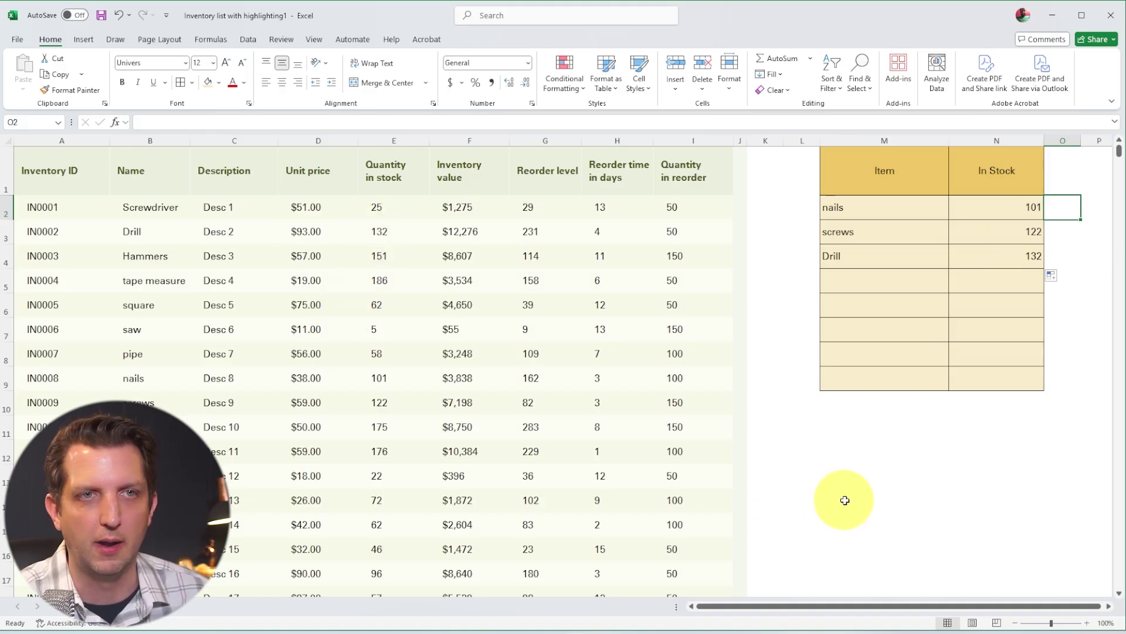
{"action": "key", "text": "Left"}
{"action": "key", "text": "Left"}
{"action": "key", "text": "Down"}
{"action": "key", "text": "Down"}
{"action": "key", "text": "F2"}
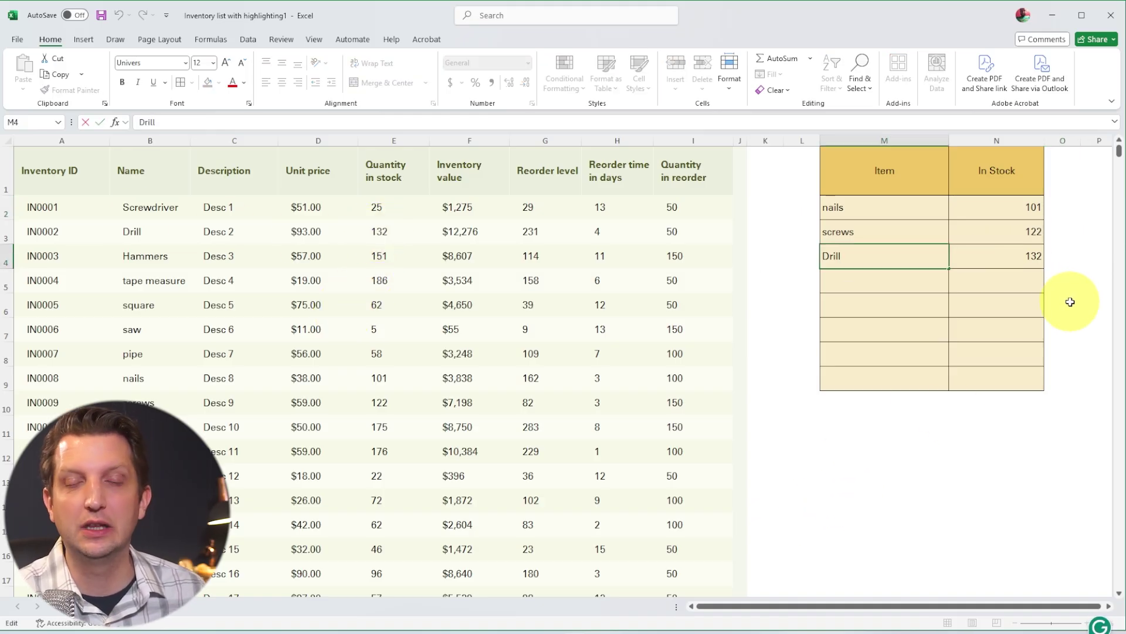